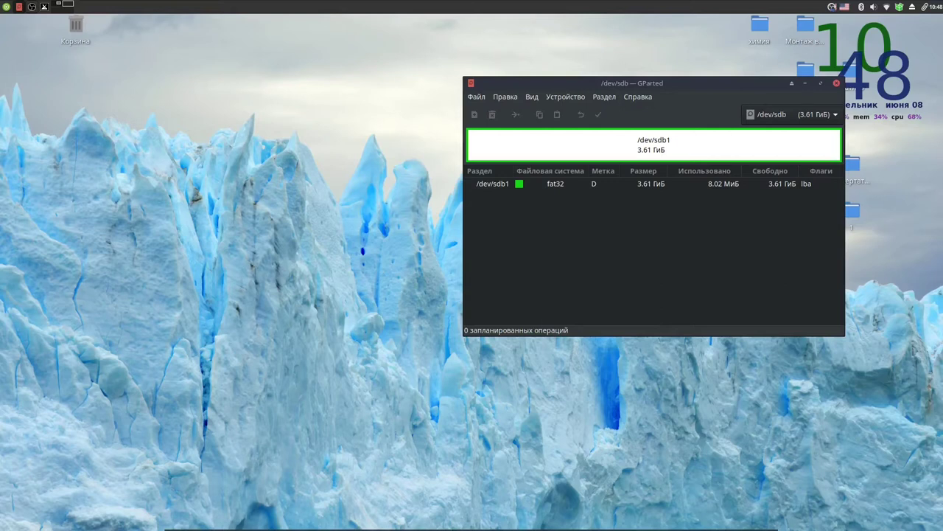
left_click(179, 516)
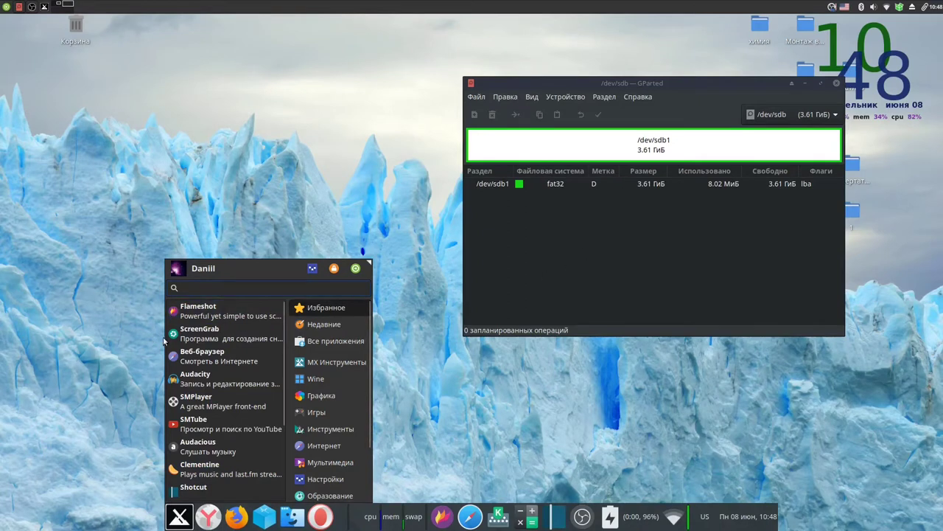
scroll(177, 335, "down", 3)
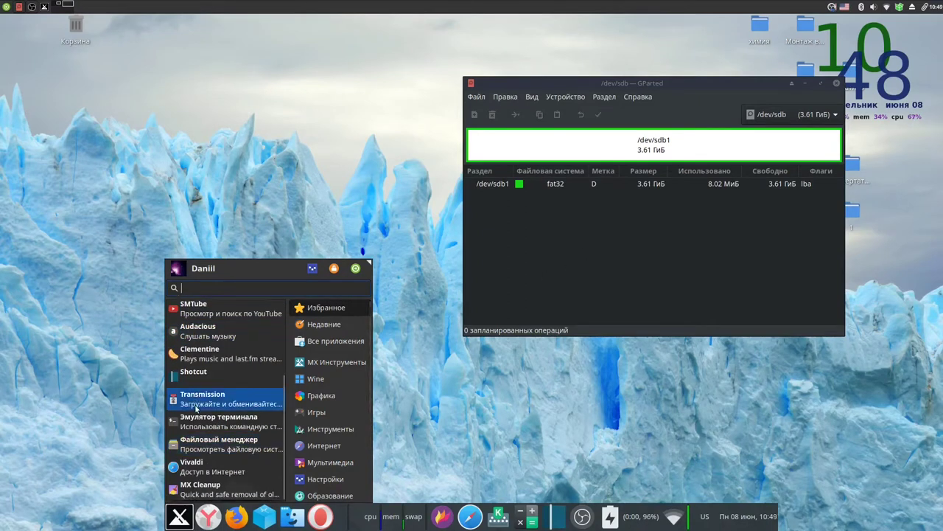
scroll(206, 435, "up", 3)
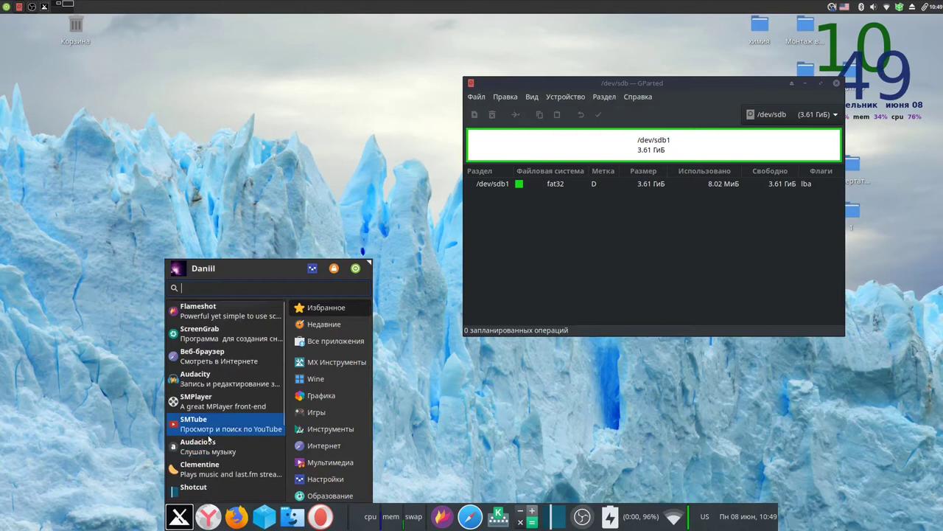
left_click(769, 243)
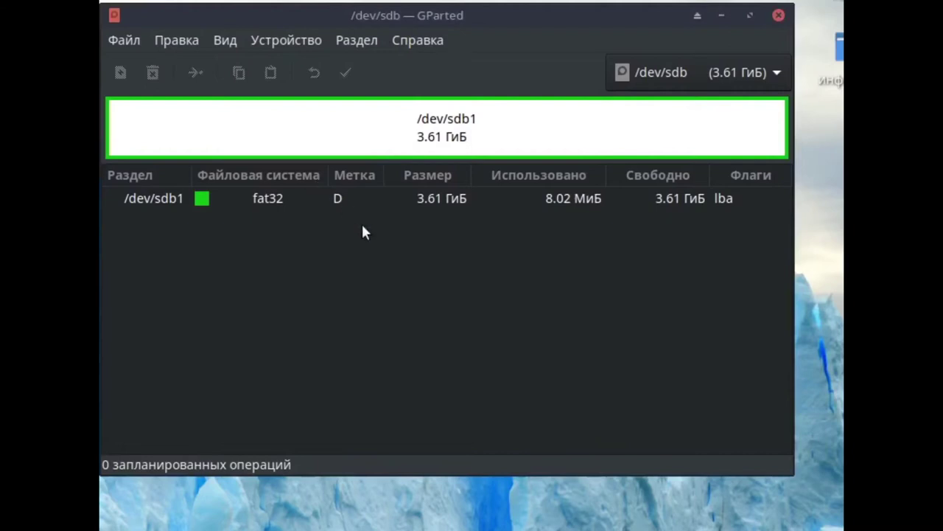
Step: Examine the file-system formats offered for the /dev/sdb1 partition, including fat32
right_click(384, 199)
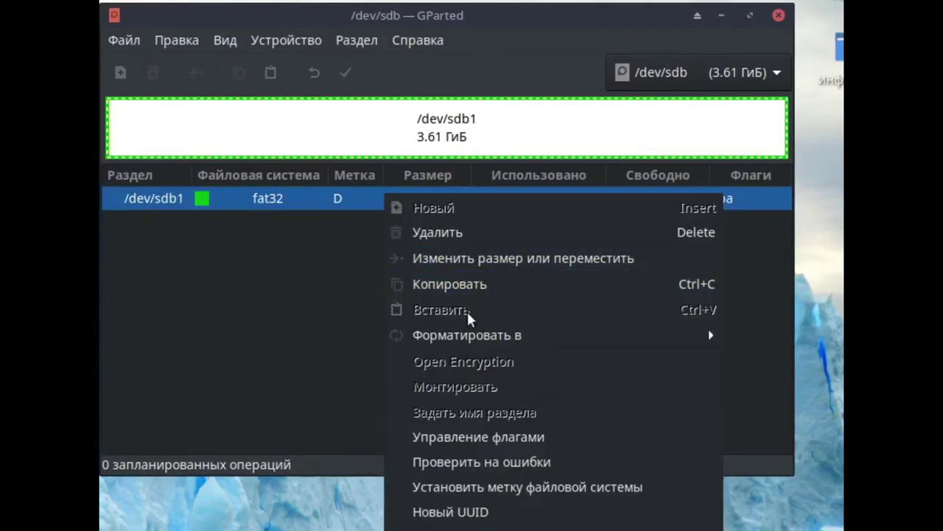
mouse_move(459, 339)
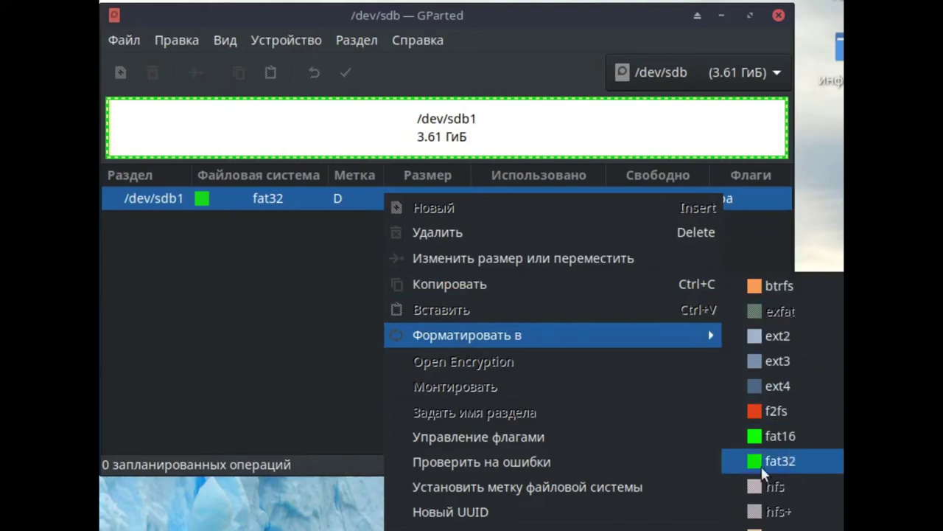
left_click(287, 307)
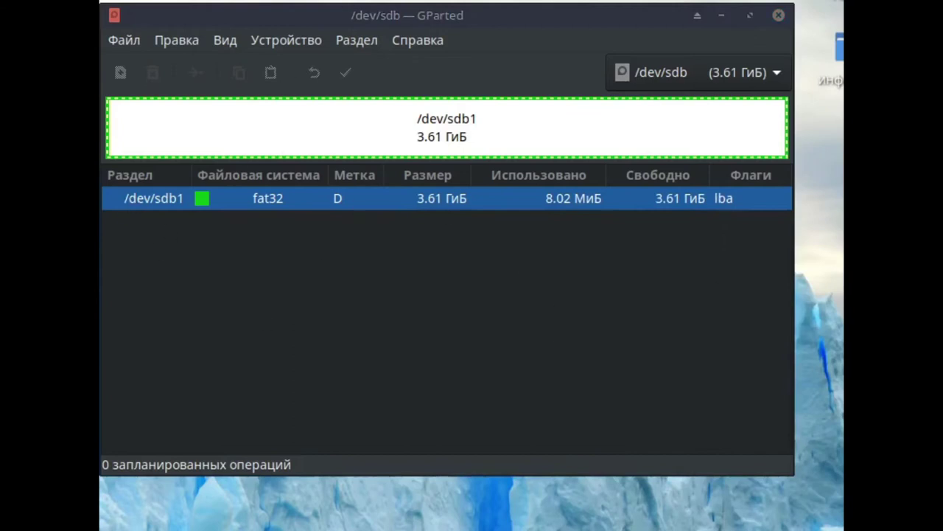
Step: Find and launch UNetbootin, authenticating with the root password
type("u")
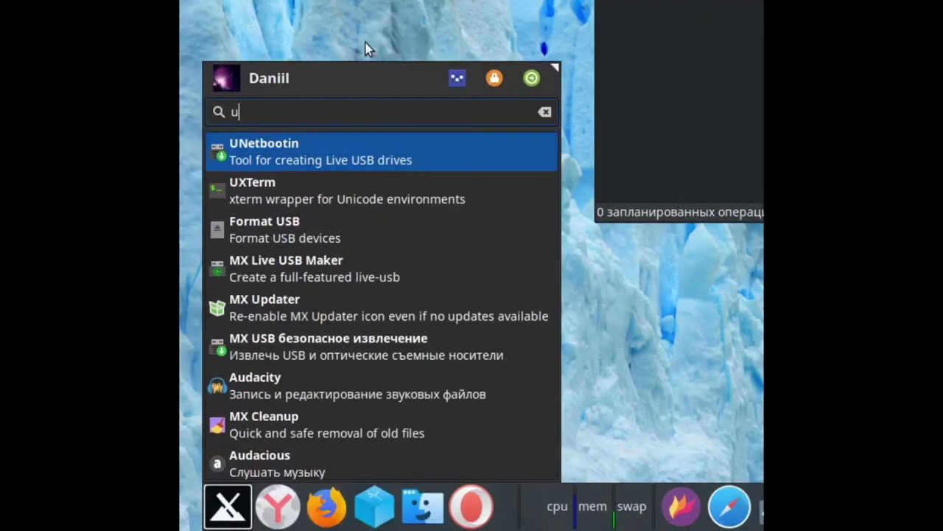
left_click(300, 154)
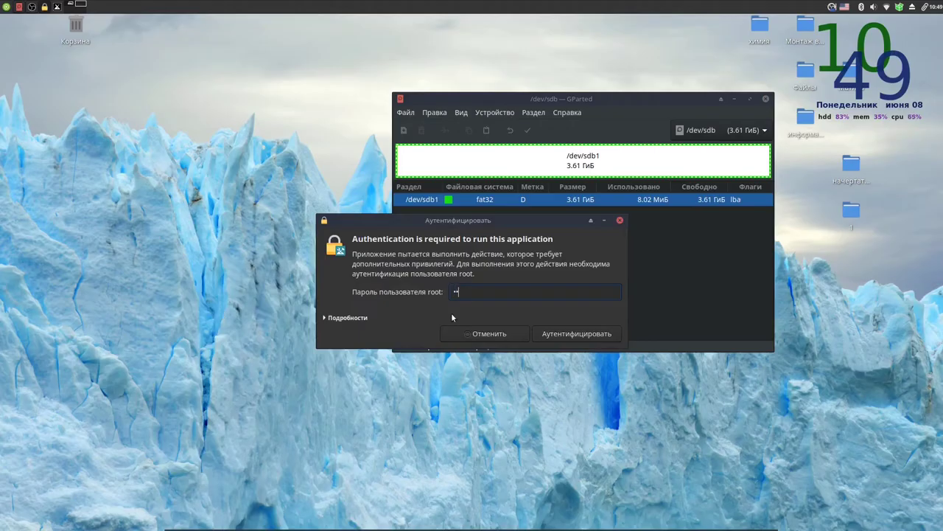
key("Return")
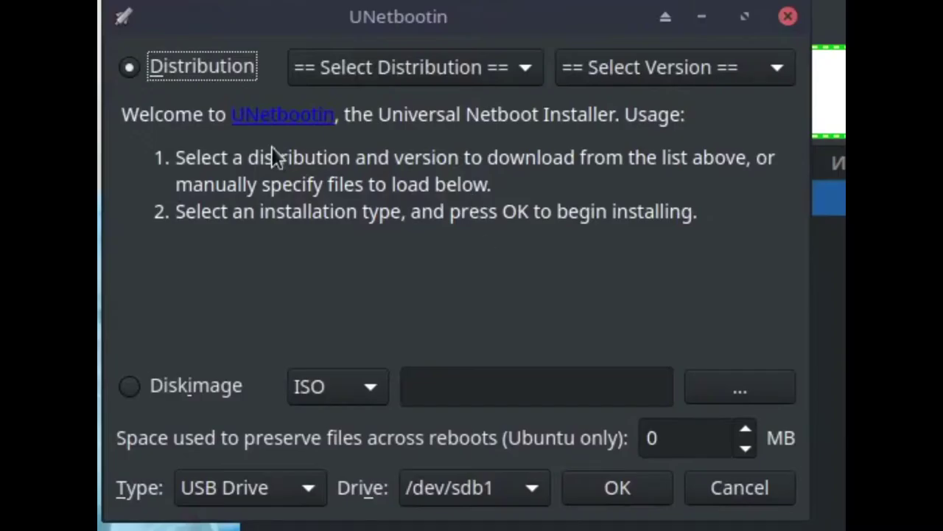
Step: Choose sparkylinux-5.11-x86_64-xfce.iso as the ISO disk image for the live USB
left_click(748, 395)
key("Return")
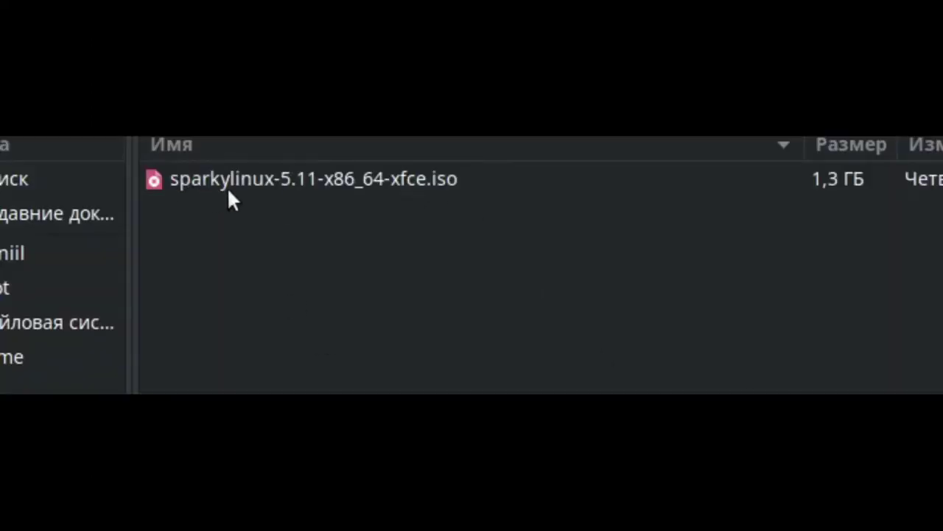
left_click(297, 190)
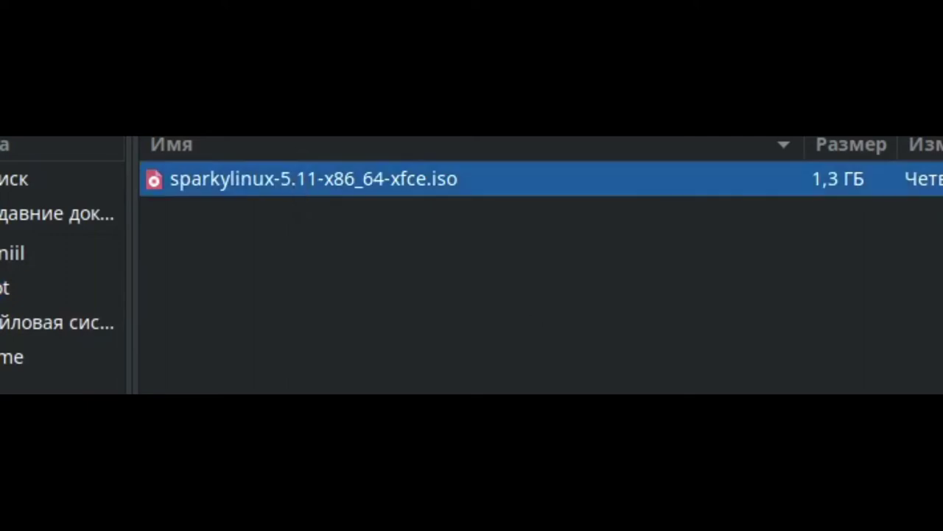
key("Return")
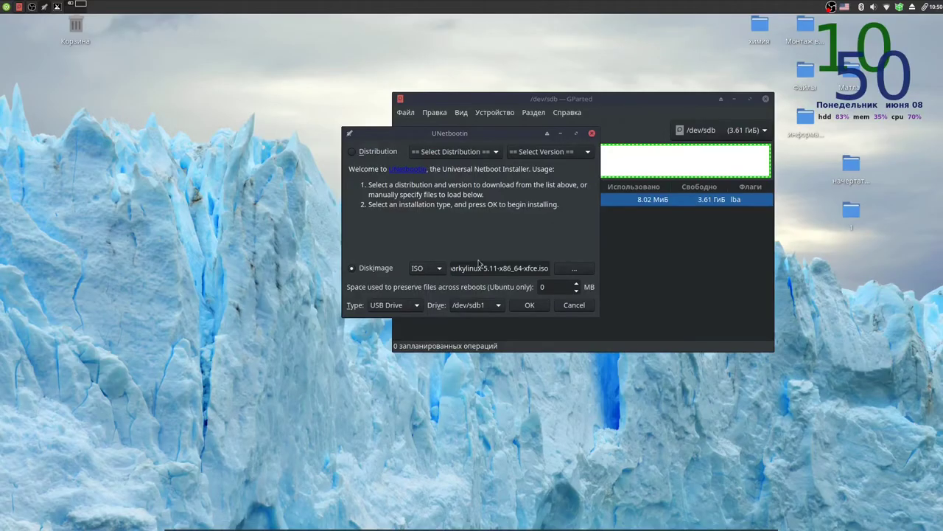
Step: Set the space preserved across reboots to 500 MB and try to create the live USB on /dev/sdb1
left_click(403, 305)
left_click(398, 305)
left_click_drag(506, 129, 274, 117)
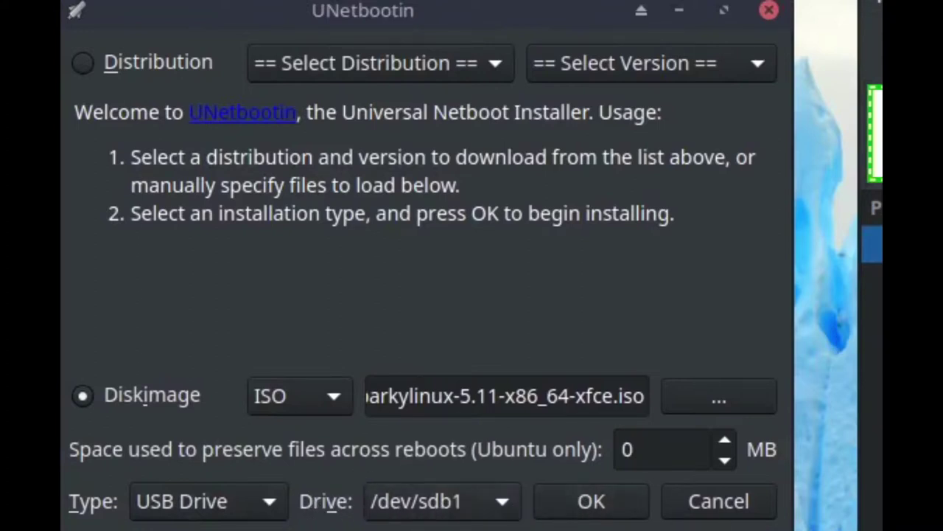
left_click(727, 440)
left_click(727, 440)
left_click(727, 458)
left_click(728, 457)
left_click(729, 440)
left_click(728, 441)
type("500")
left_click(591, 503)
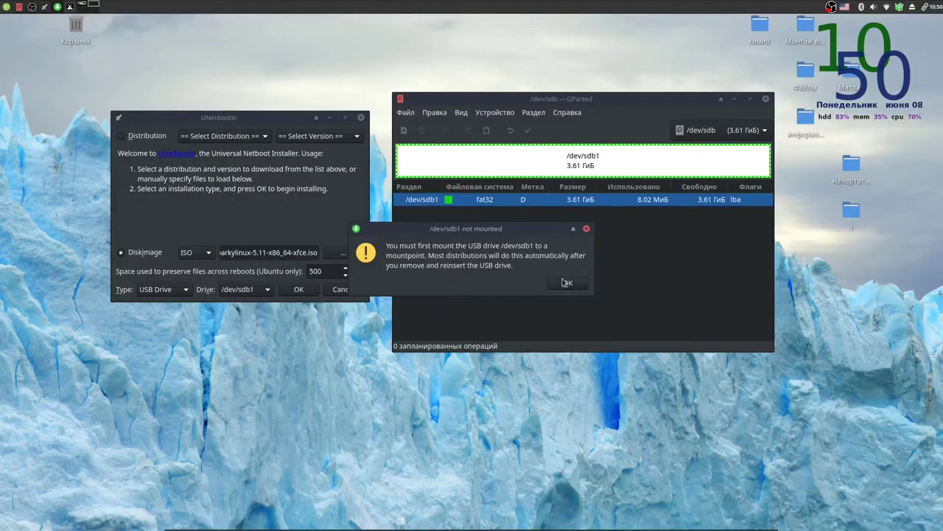
left_click(565, 280)
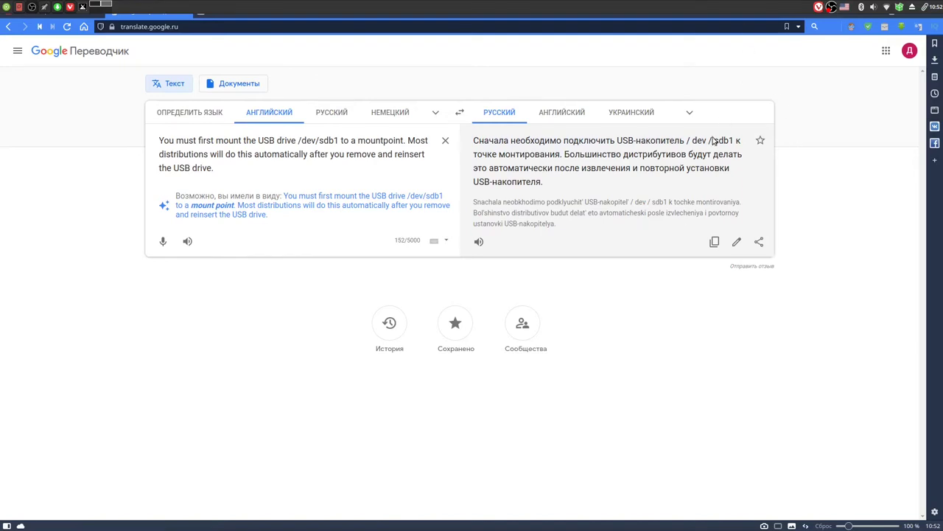
Step: Close the browser with the translated mount message and mount the USB drive D by opening it in the file manager
double_click(771, 16)
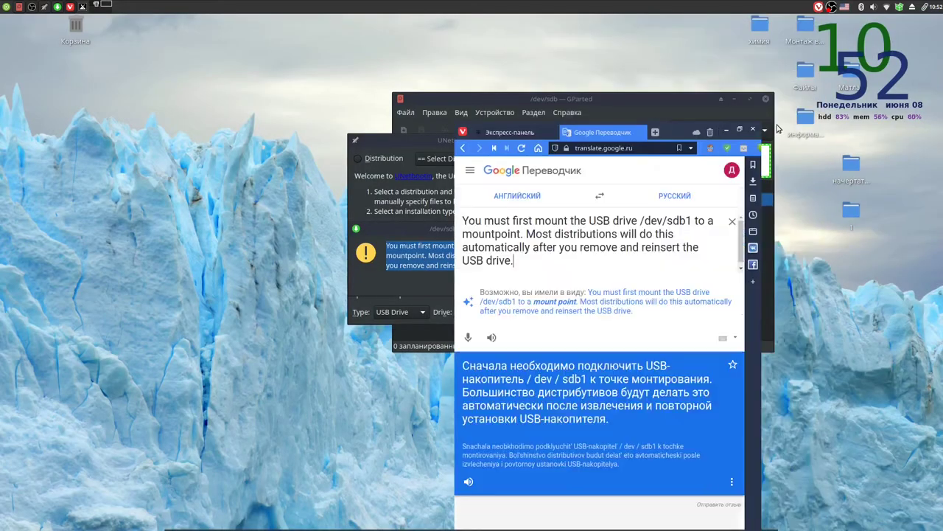
left_click(753, 129)
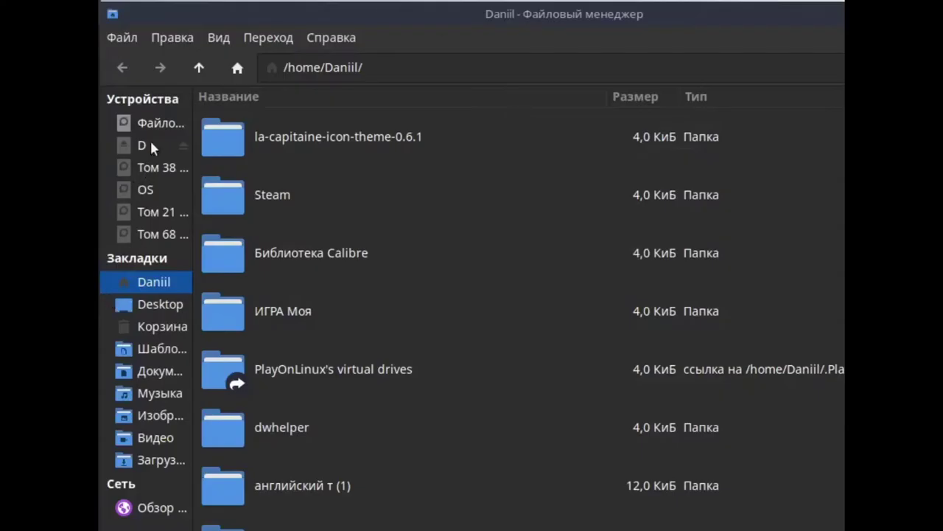
left_click(150, 145)
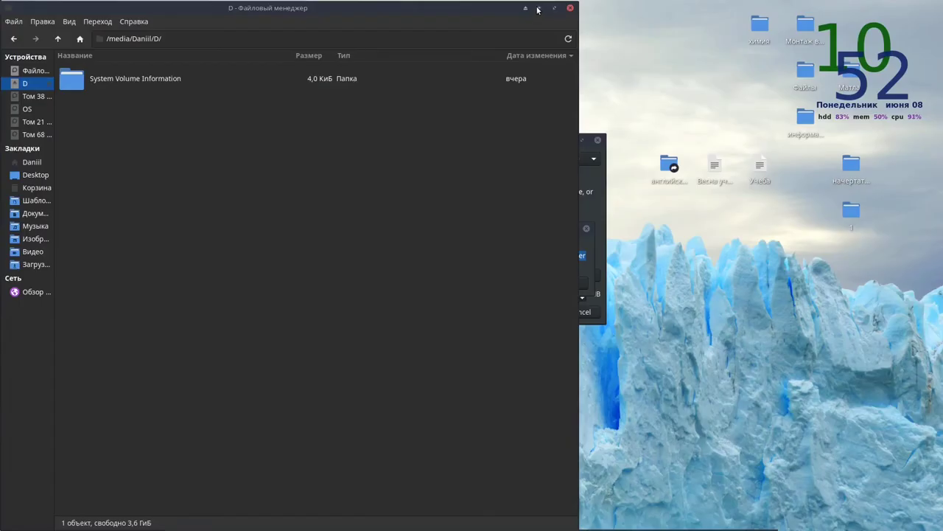
left_click(538, 10)
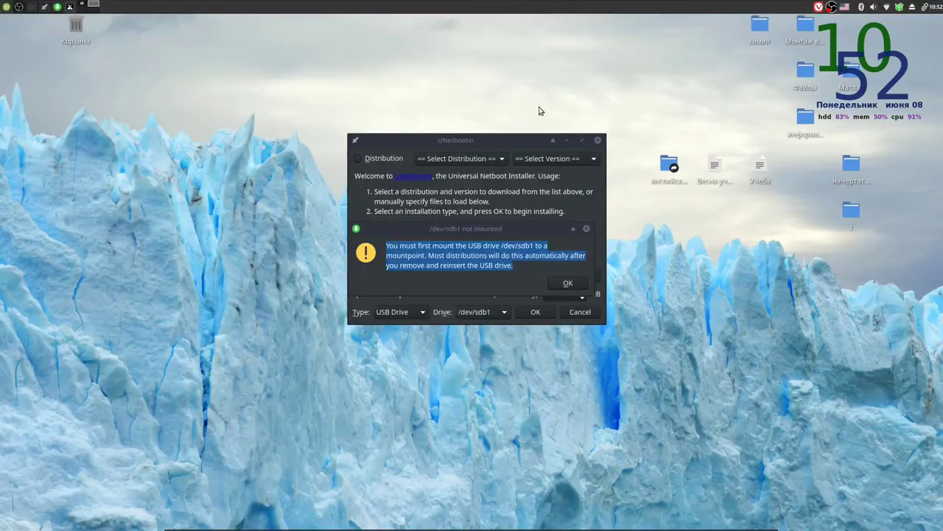
Step: Create the live USB on /dev/sdb1 with 100 MB of preserved space and exit the installer without rebooting
left_click(726, 398)
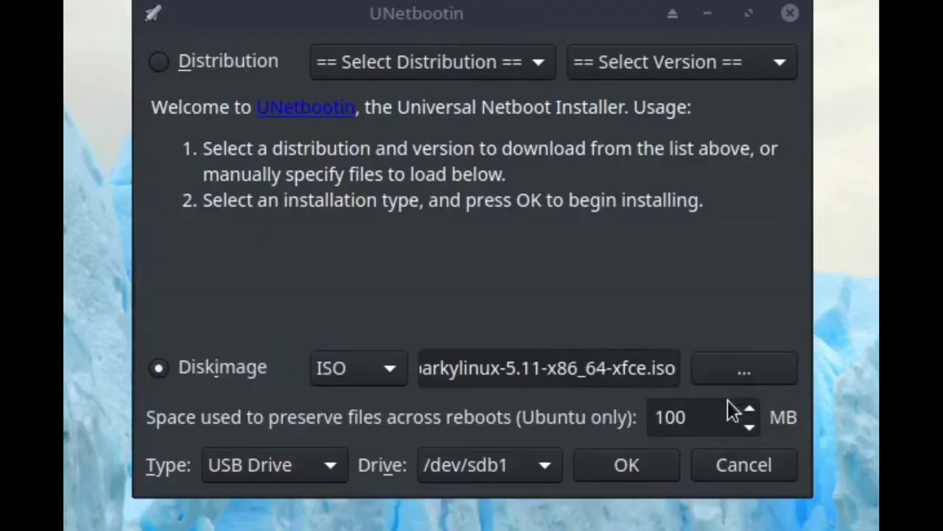
left_click(623, 466)
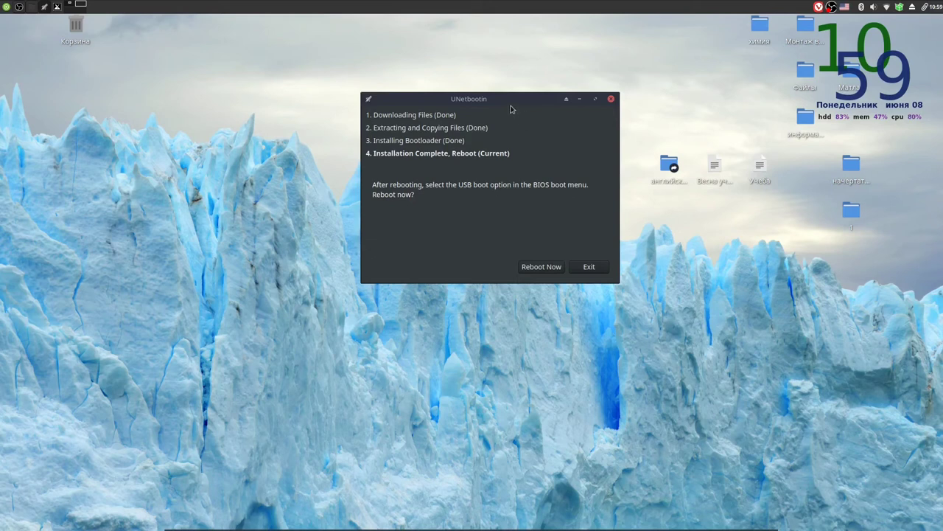
left_click_drag(512, 108, 513, 176)
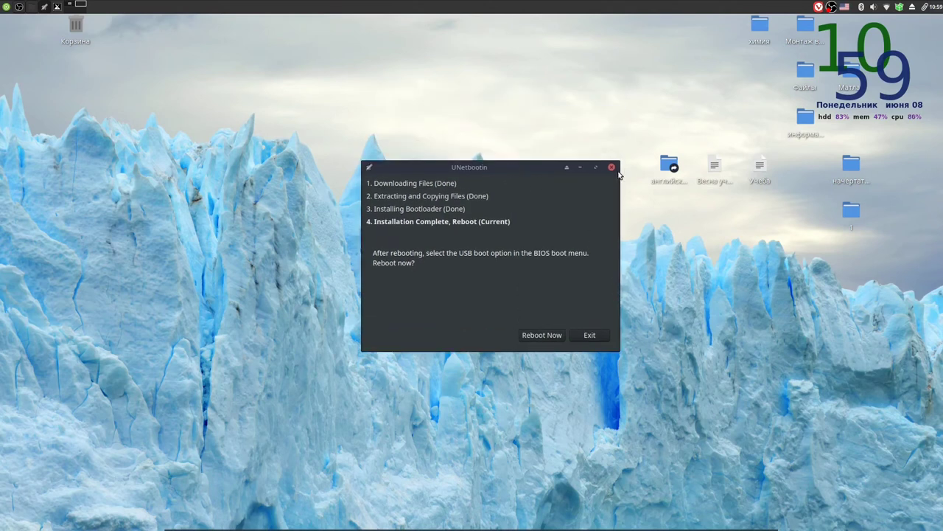
left_click(589, 336)
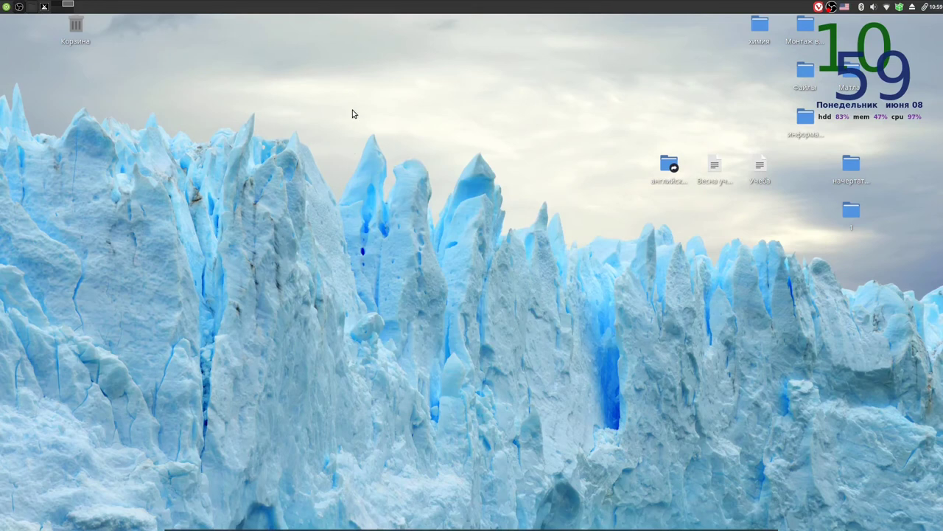
Step: Open the USB drive D in the file manager and examine the folders and files written to it
key("super+e")
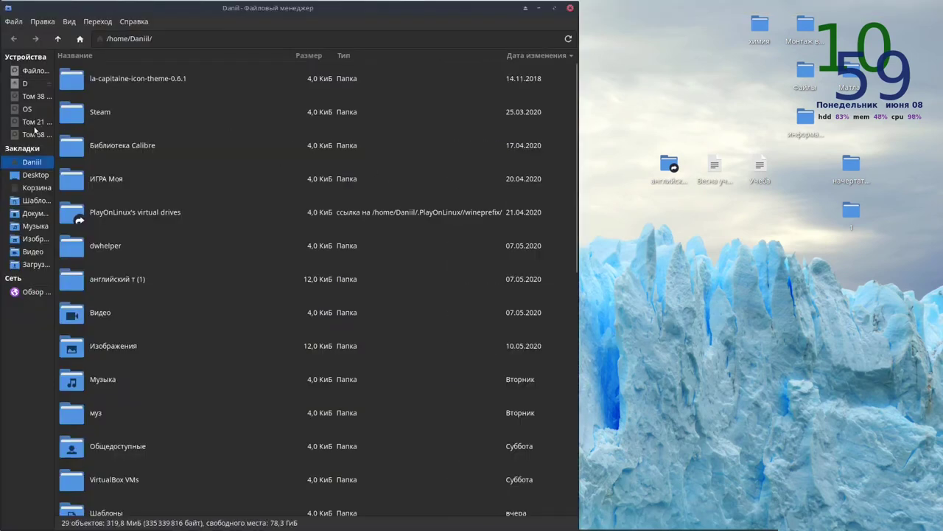
left_click(33, 85)
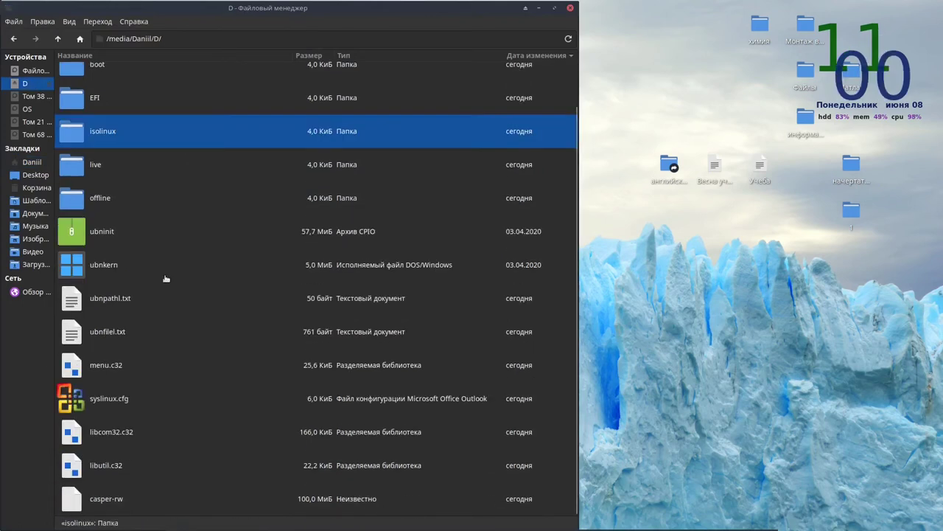
left_click(129, 255)
scroll(145, 93, "down", 1)
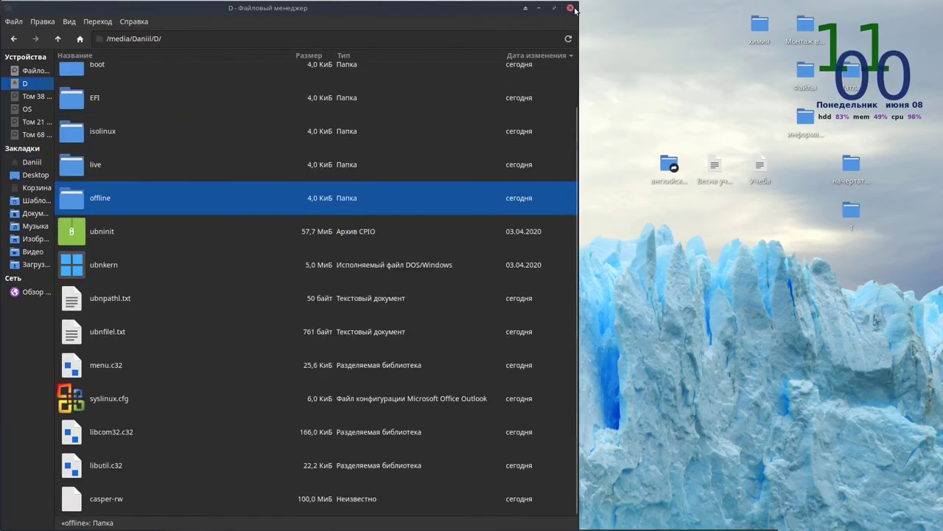
left_click_drag(494, 15, 452, 141)
left_click(549, 109)
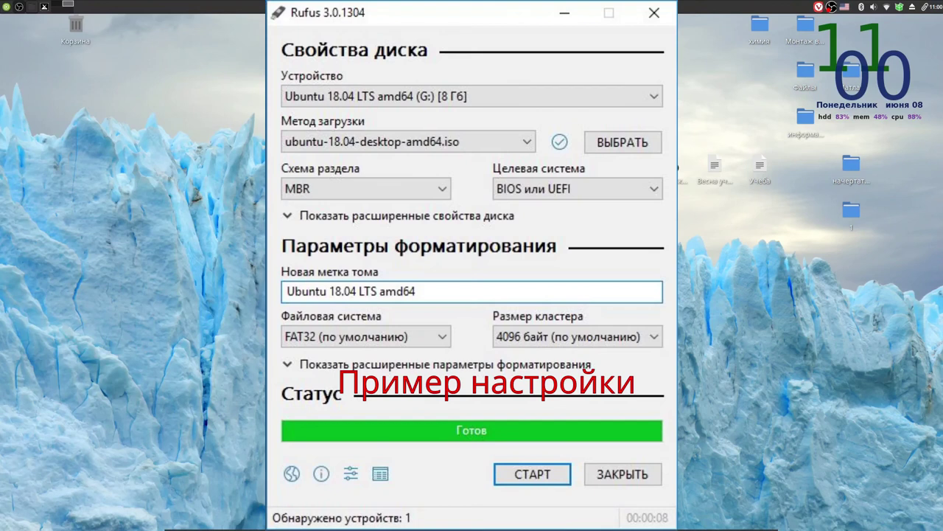
mouse_move(258, 527)
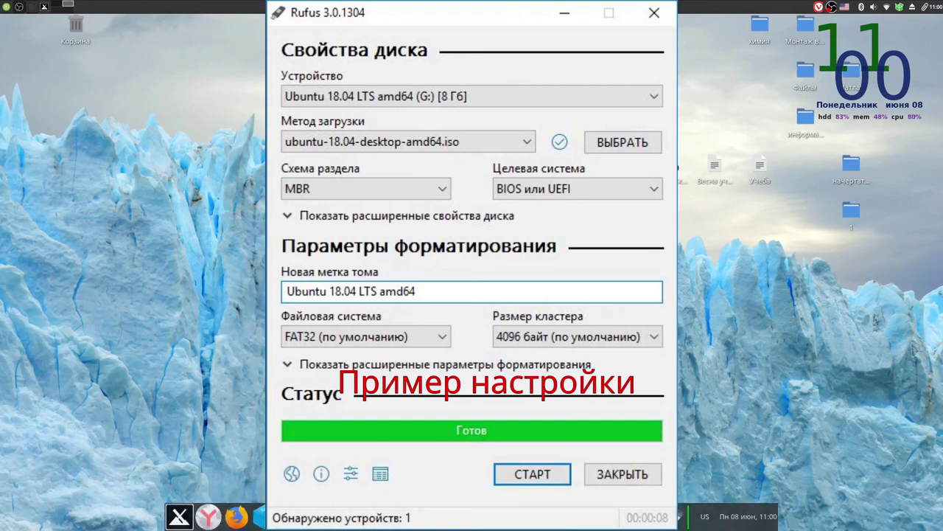
left_click(181, 518)
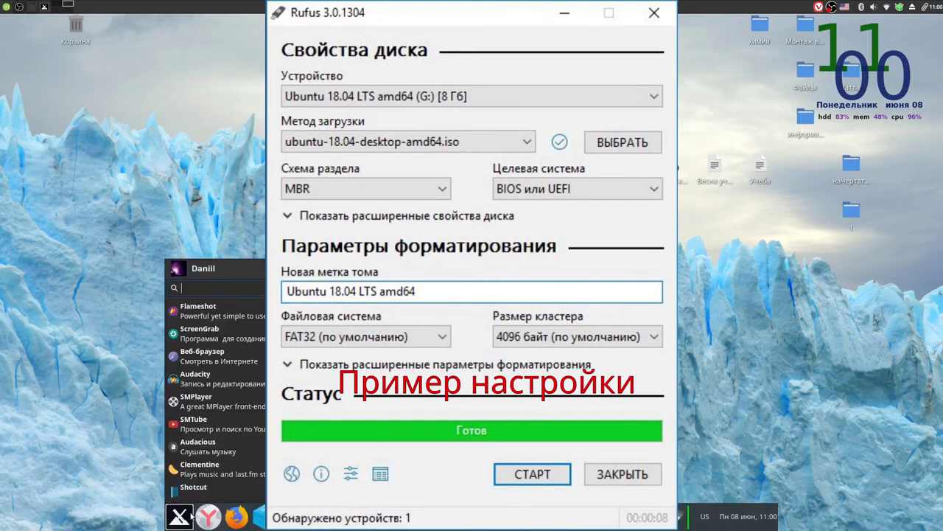
scroll(231, 337, "down", 3)
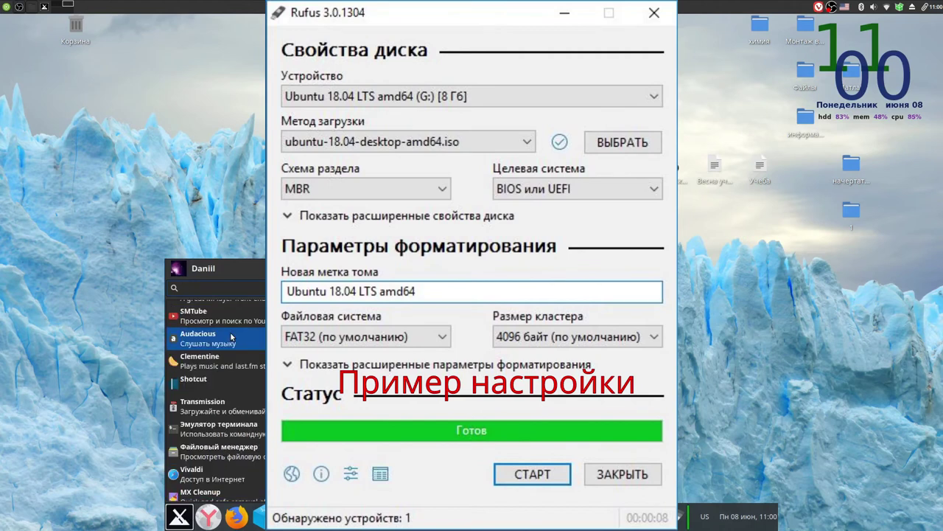
scroll(231, 337, "down", 1)
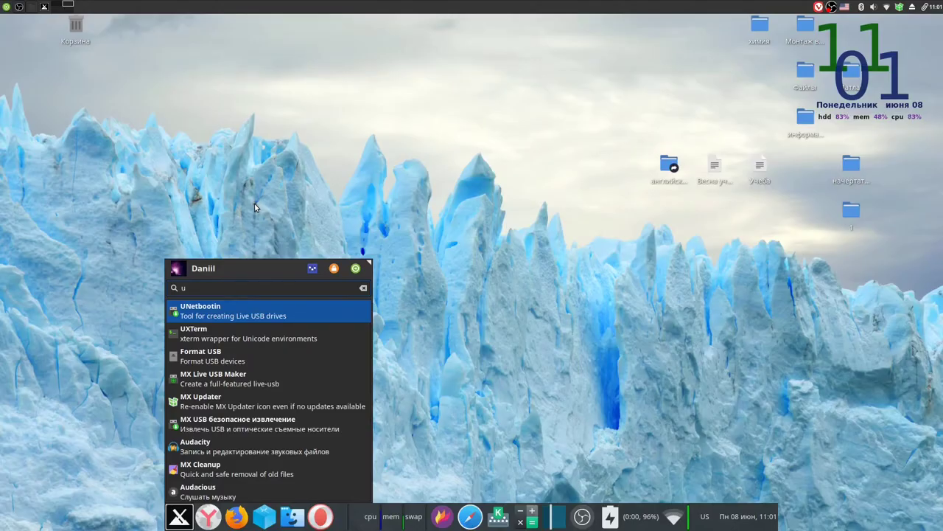
left_click(255, 203)
left_click(179, 516)
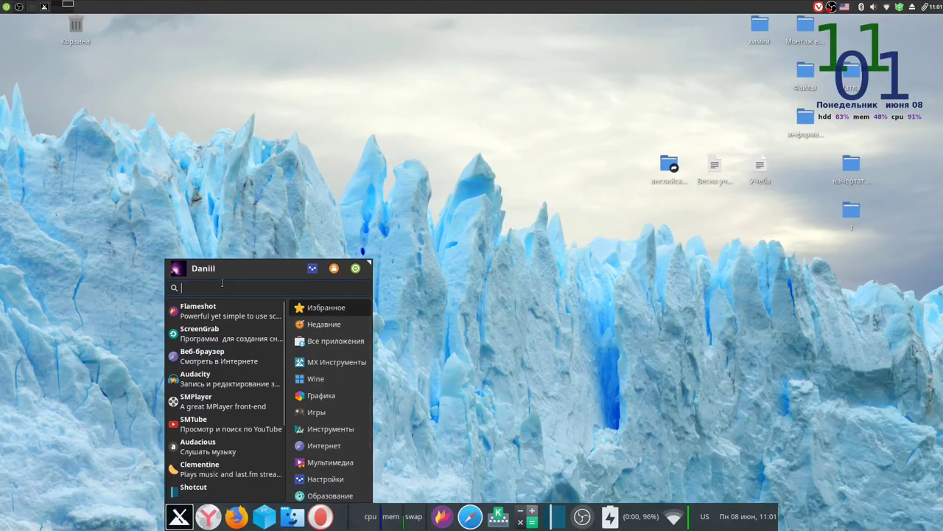
type("u")
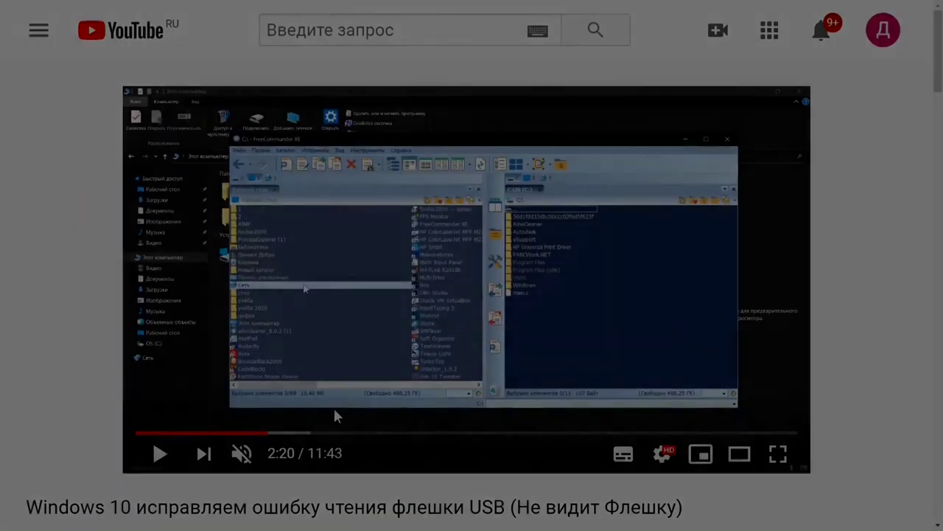
Step: Like the YouTube video about fixing the Windows 10 USB flash drive read error and subscribe to the Быстрый ПК channel
scroll(333, 406, "down", 1)
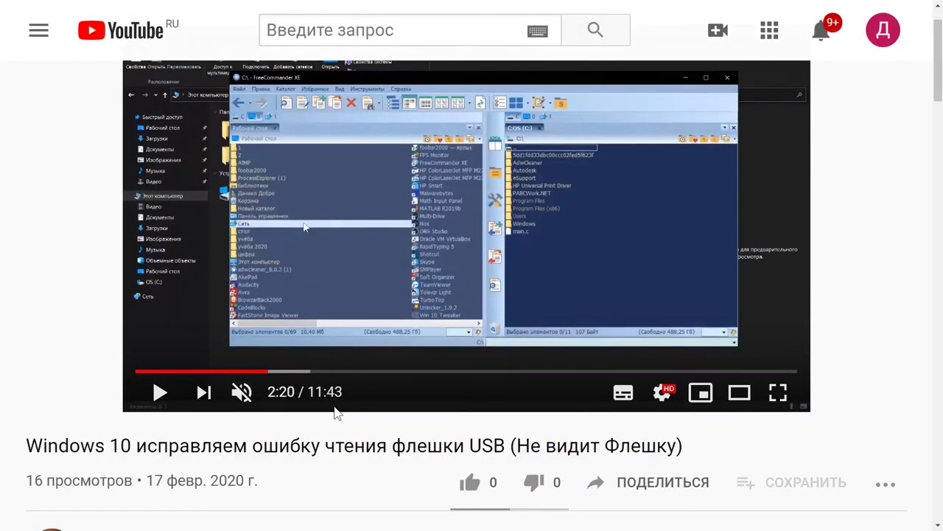
scroll(335, 411, "down", 2)
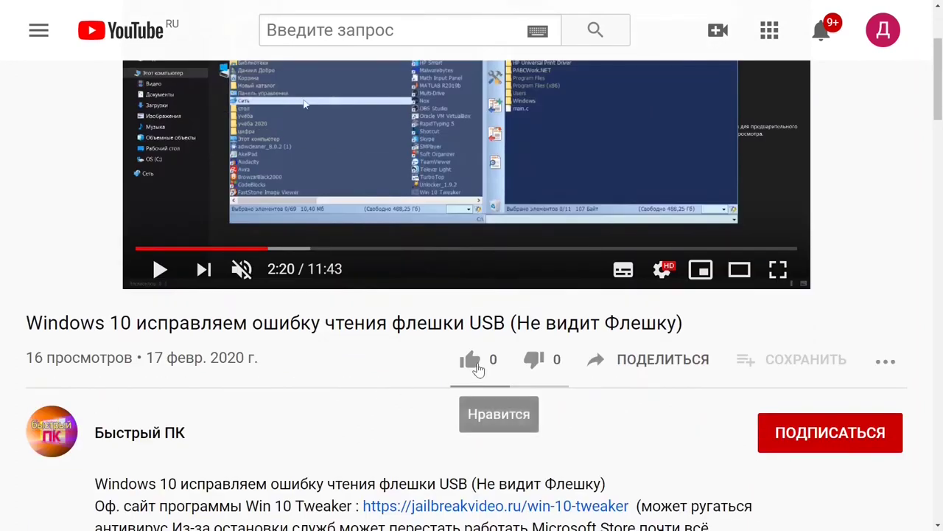
left_click(478, 368)
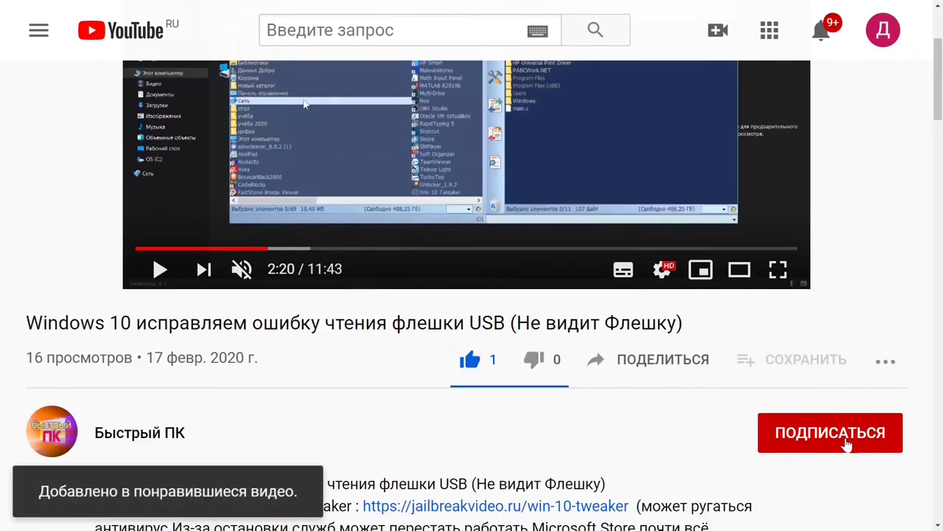
left_click(852, 446)
scroll(754, 432, "down", 4)
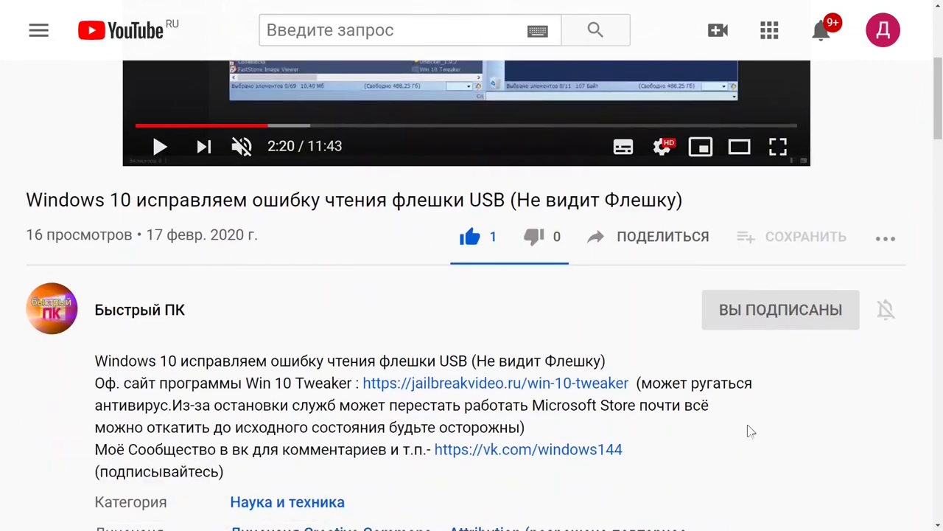
Step: Open the VK community linked in the video description and view its information section
left_click_drag(435, 326, 619, 337)
left_click(558, 333)
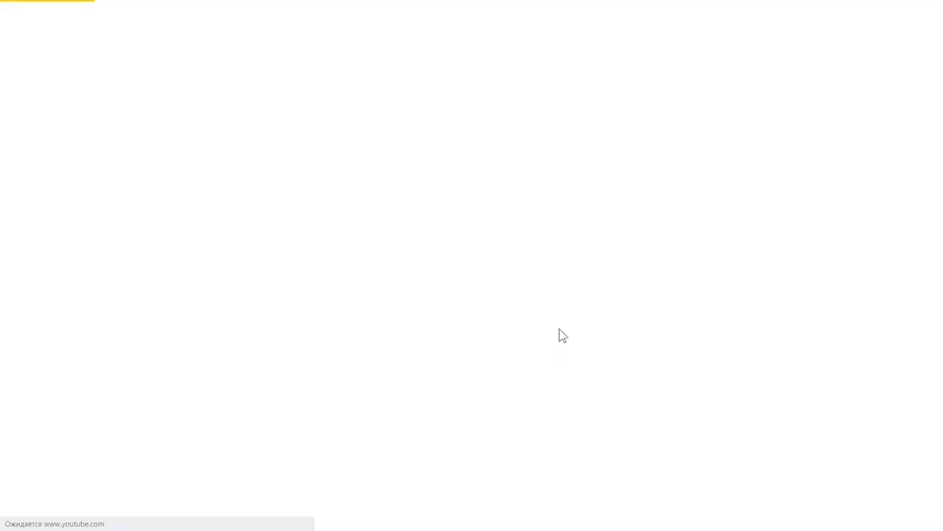
left_click(789, 269)
scroll(686, 301, "down", 3)
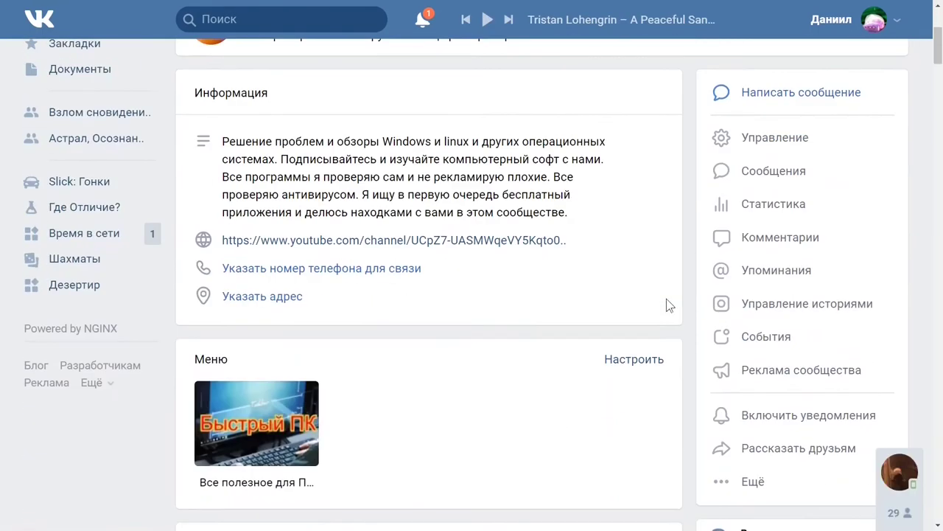